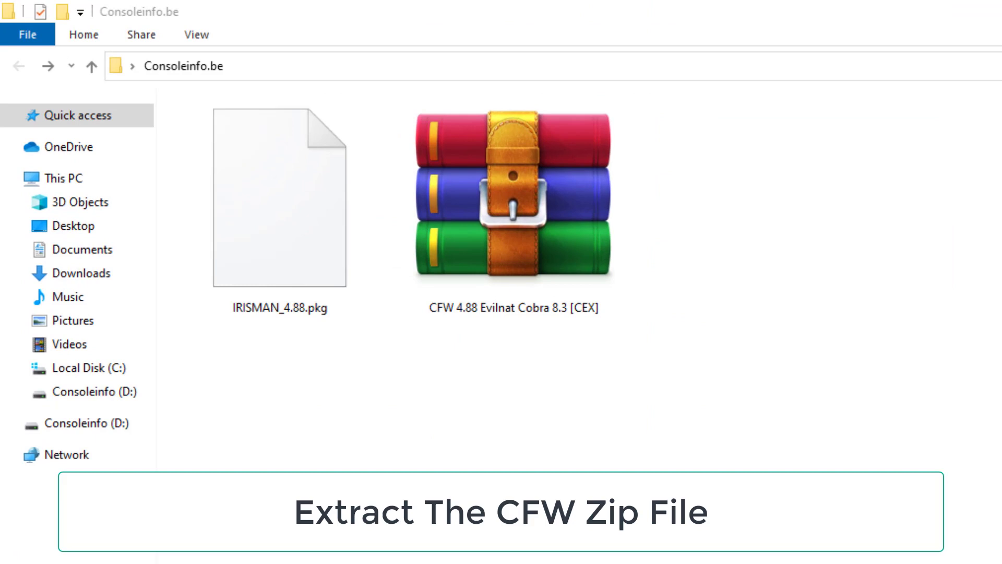
# Extract the CFW 4.88 Evilnat Cobra 8.3 [CEX] archive directly into the current Consoleinfo.be folder
pyautogui.click(572, 250)
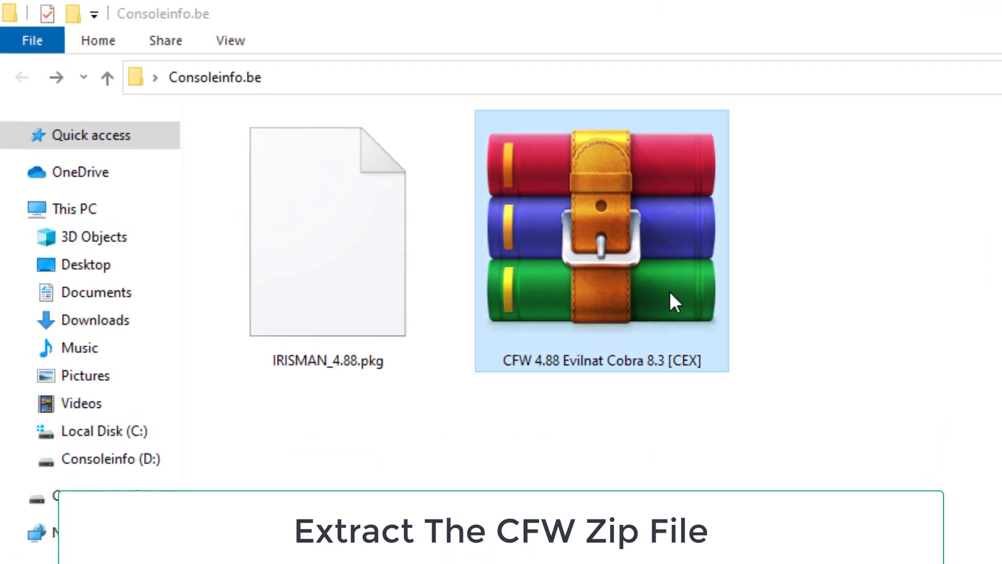
pyautogui.click(335, 220)
pyautogui.click(612, 193)
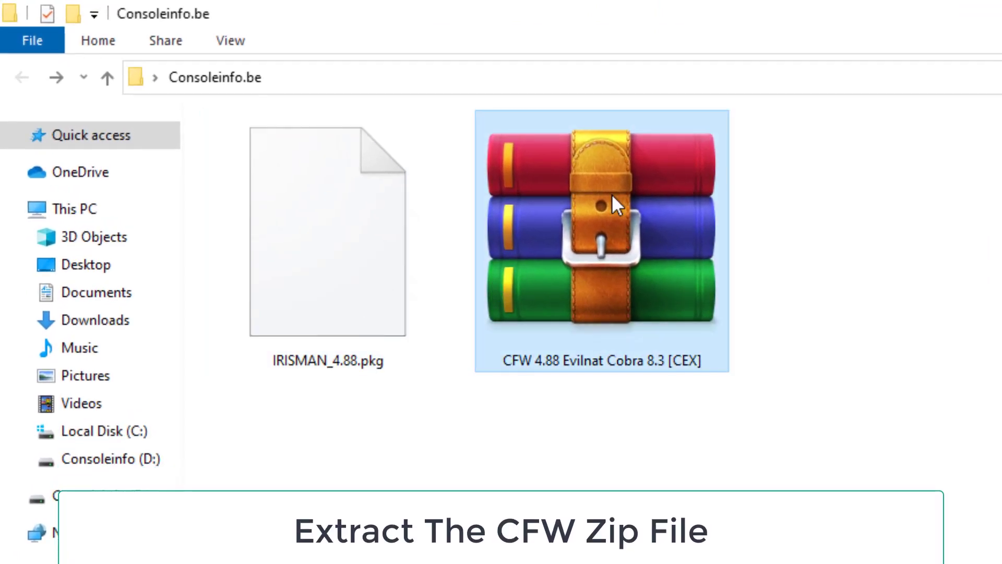
pyautogui.rightClick(605, 210)
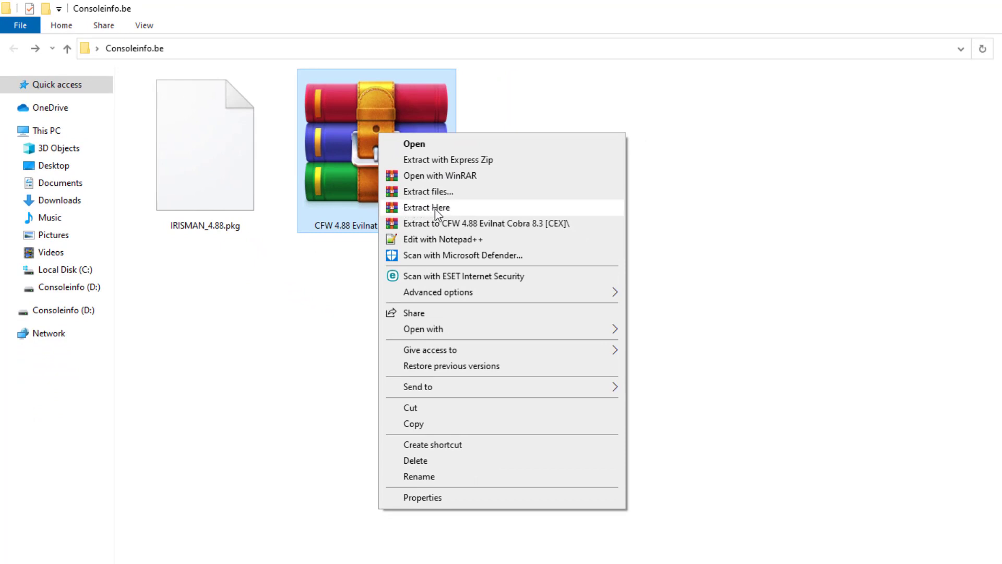
pyautogui.click(435, 208)
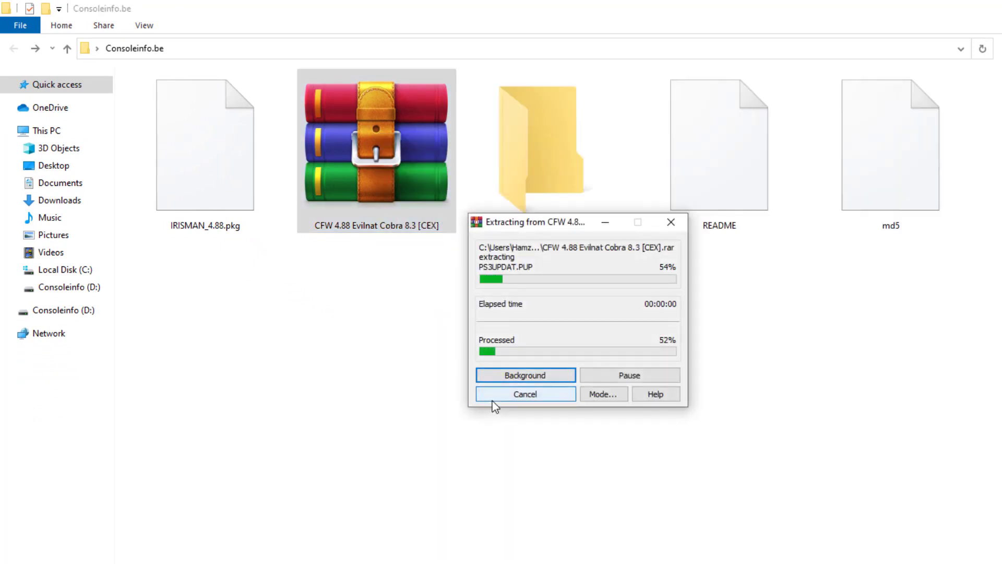
# Delete the CFW 4.88 Evilnat Cobra 8.3 [CEX] archive, the md5 file and the README PDF from the folder
pyautogui.rightClick(372, 152)
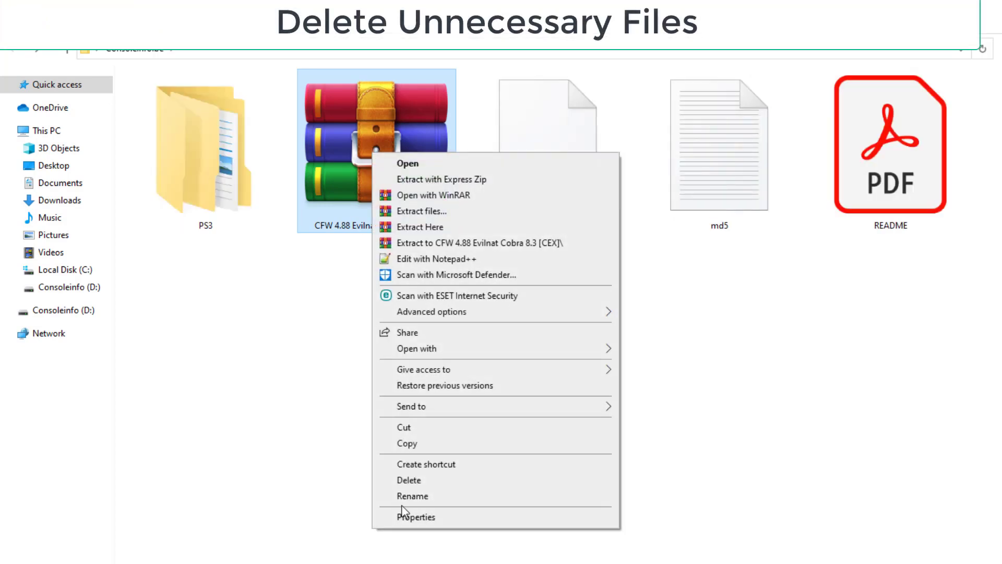
pyautogui.click(414, 480)
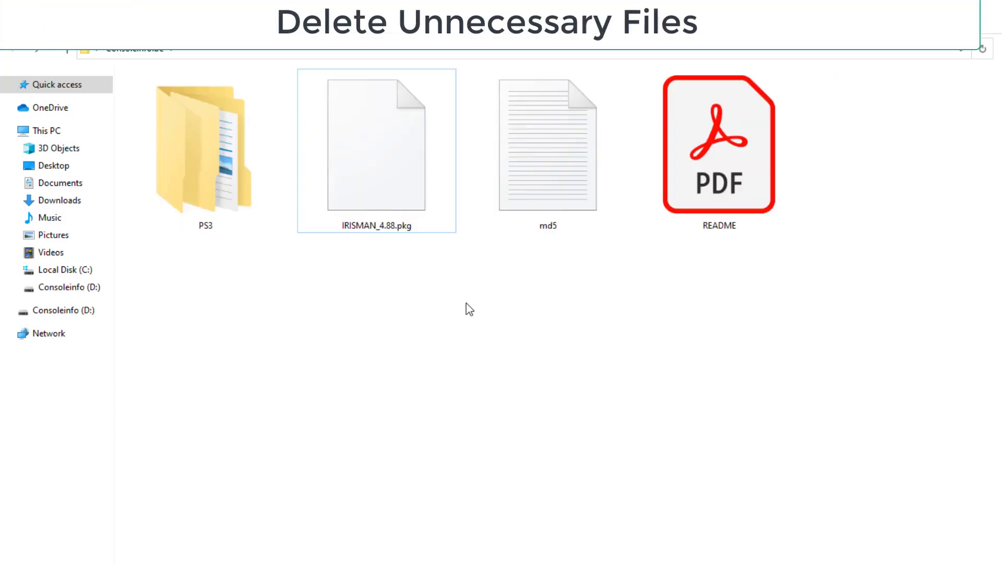
pyautogui.click(538, 225)
pyautogui.rightClick(537, 224)
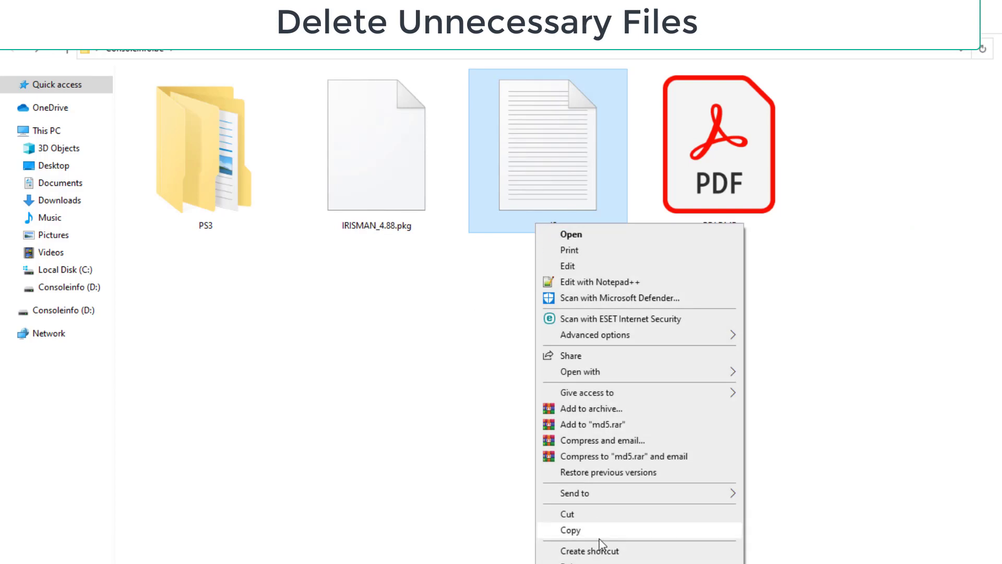
pyautogui.click(566, 562)
pyautogui.click(561, 156)
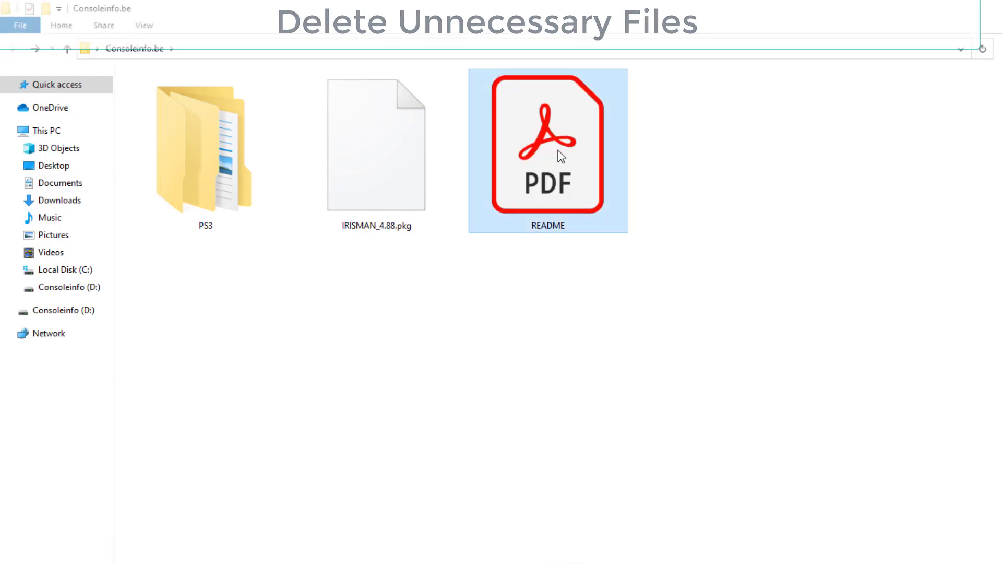
pyautogui.rightClick(558, 156)
pyautogui.click(595, 493)
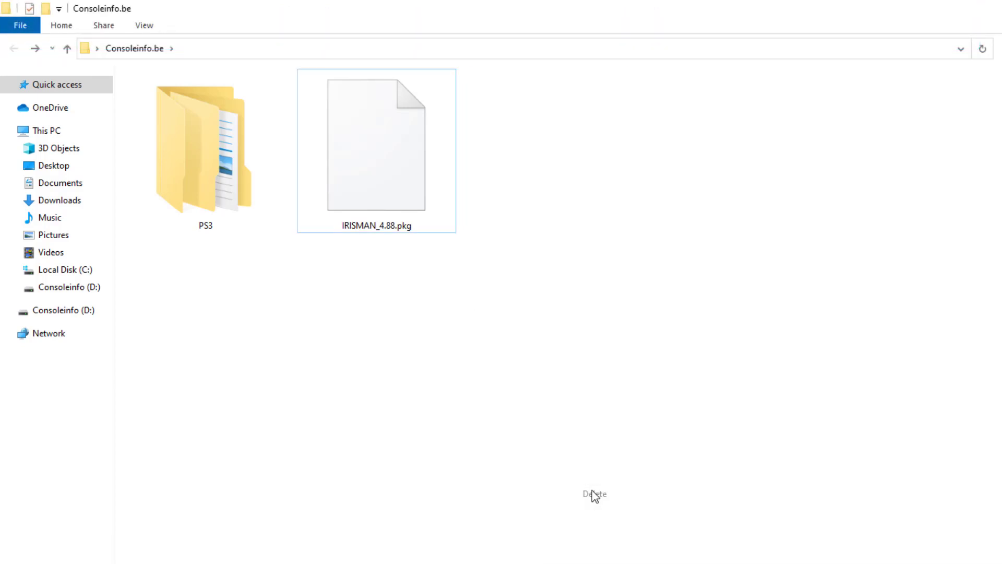
# Copy the PS3 folder and IRISMAN_4.88.pkg together to the clipboard
pyautogui.click(186, 179)
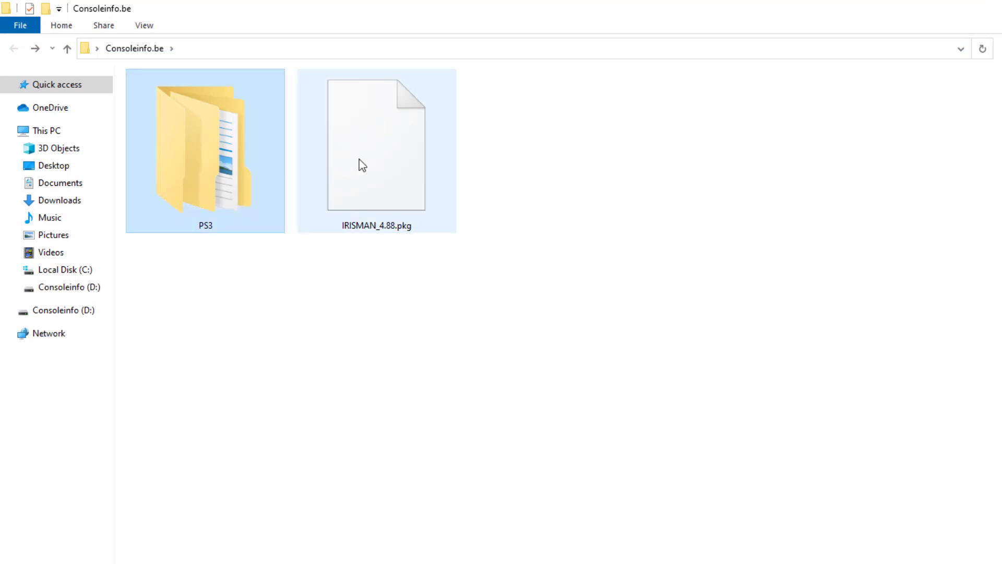
pyautogui.click(360, 163)
pyautogui.click(233, 161)
pyautogui.moveTo(701, 193); pyautogui.dragTo(329, 176)
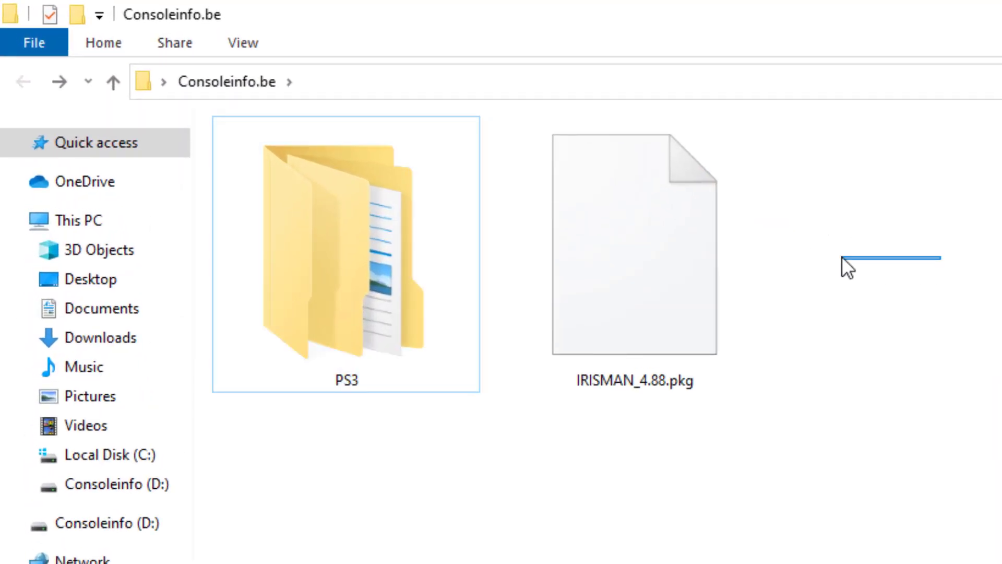
pyautogui.moveTo(441, 236); pyautogui.dragTo(288, 319)
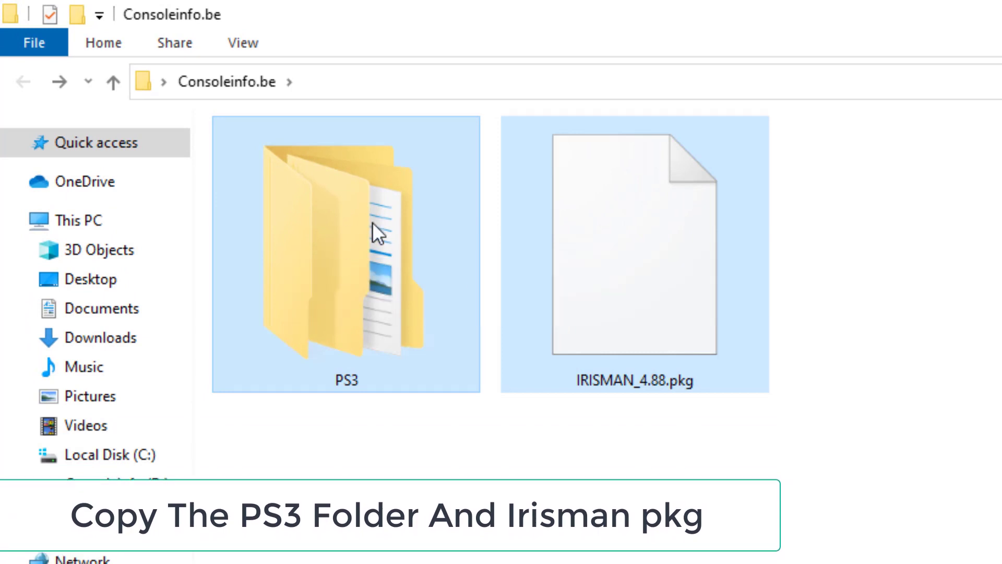
pyautogui.rightClick(343, 240)
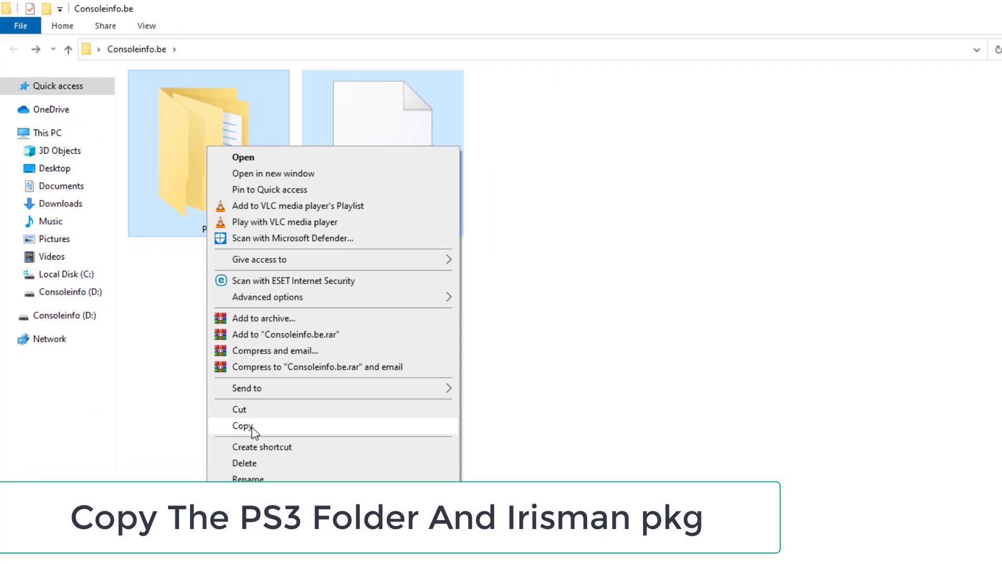
pyautogui.click(253, 426)
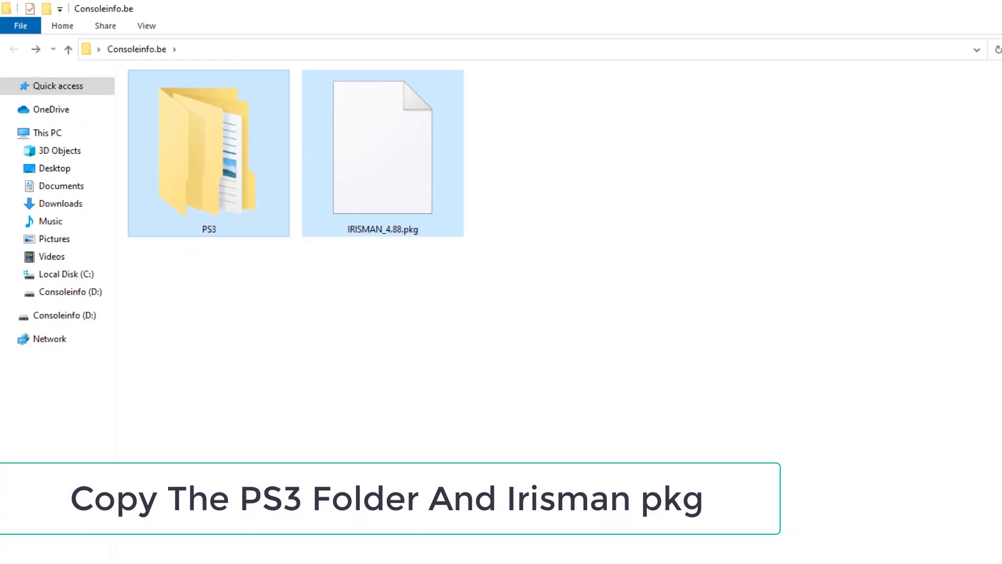
# Switch to the This PC window, bring up the format settings for the Consoleinfo (D:) drive and choose FAT32 as file system
pyautogui.click(161, 562)
pyautogui.click(237, 560)
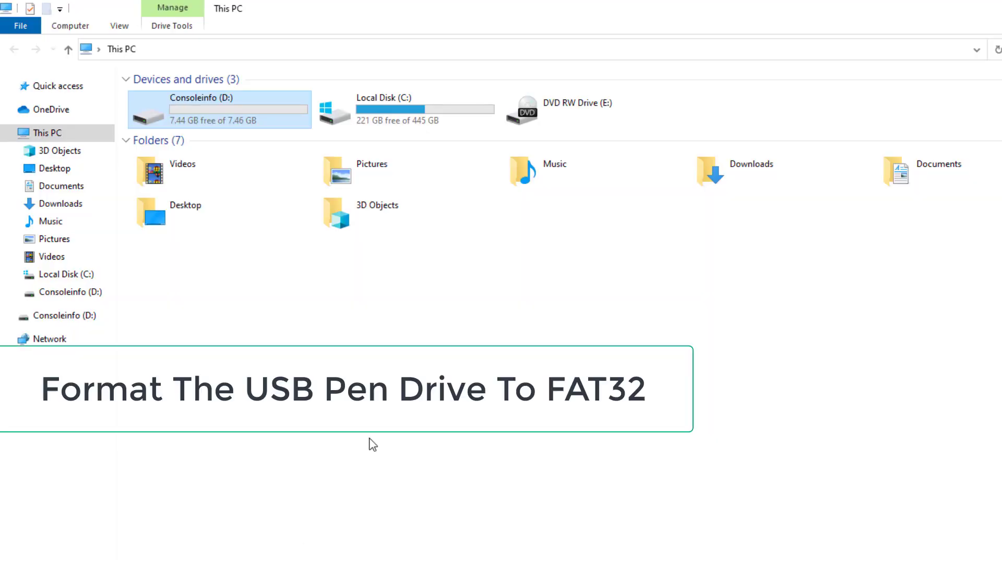
pyautogui.click(206, 119)
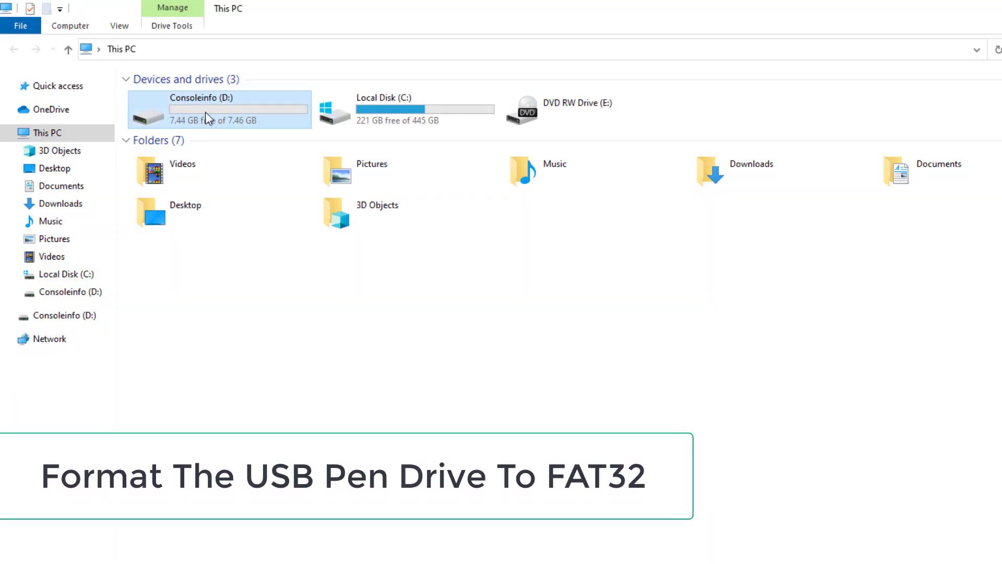
pyautogui.rightClick(212, 115)
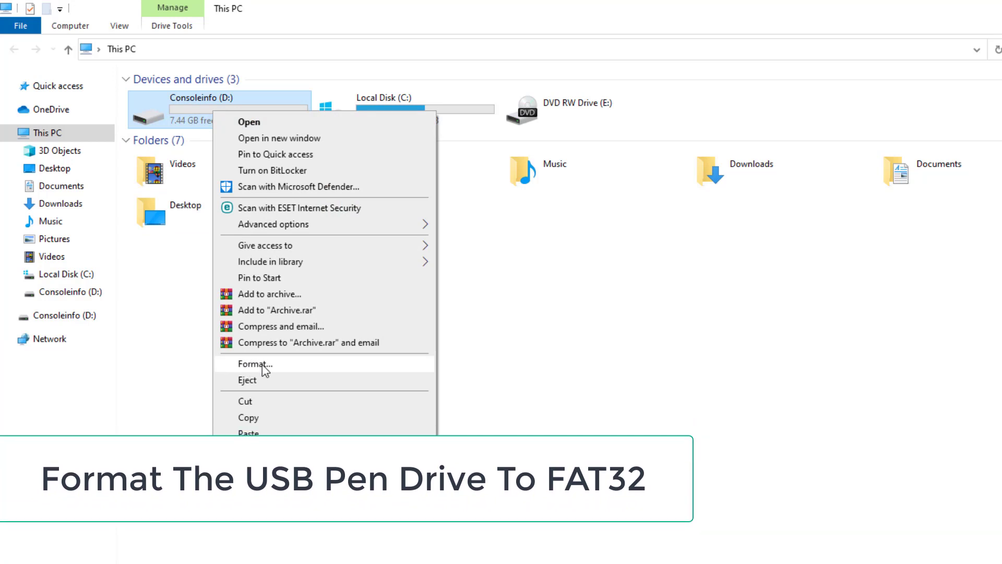
pyautogui.click(250, 369)
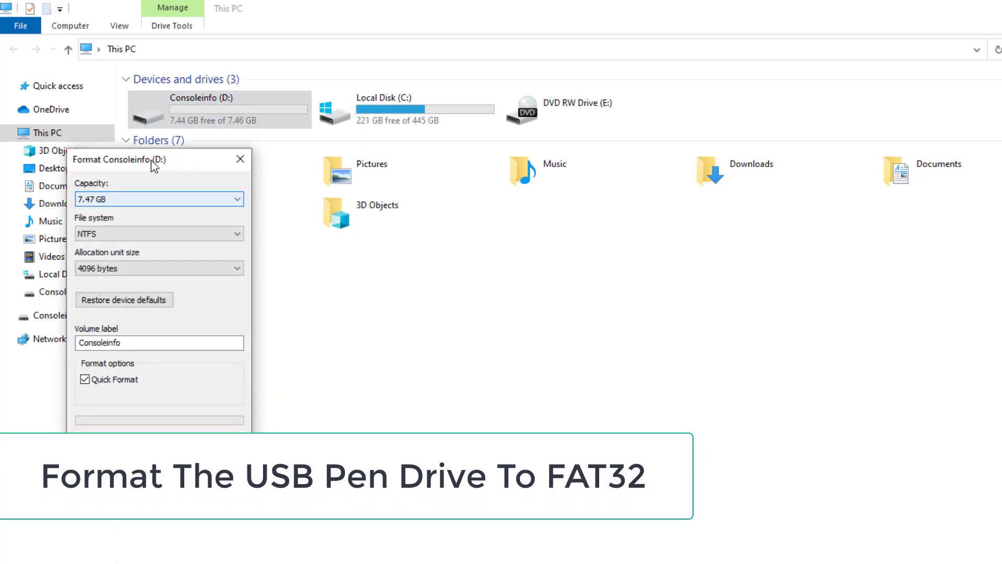
pyautogui.moveTo(152, 164); pyautogui.dragTo(455, 150)
pyautogui.click(417, 220)
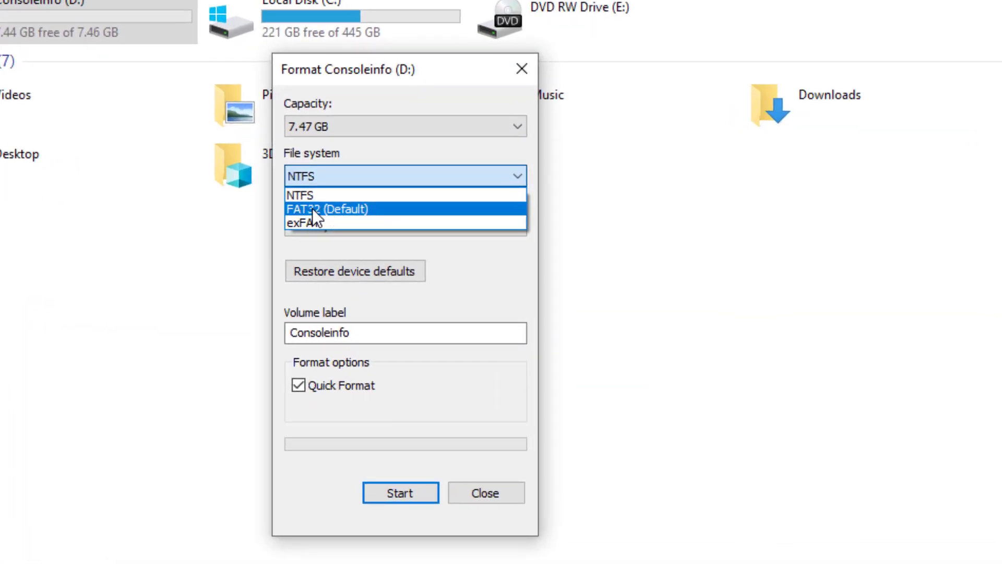
pyautogui.click(312, 208)
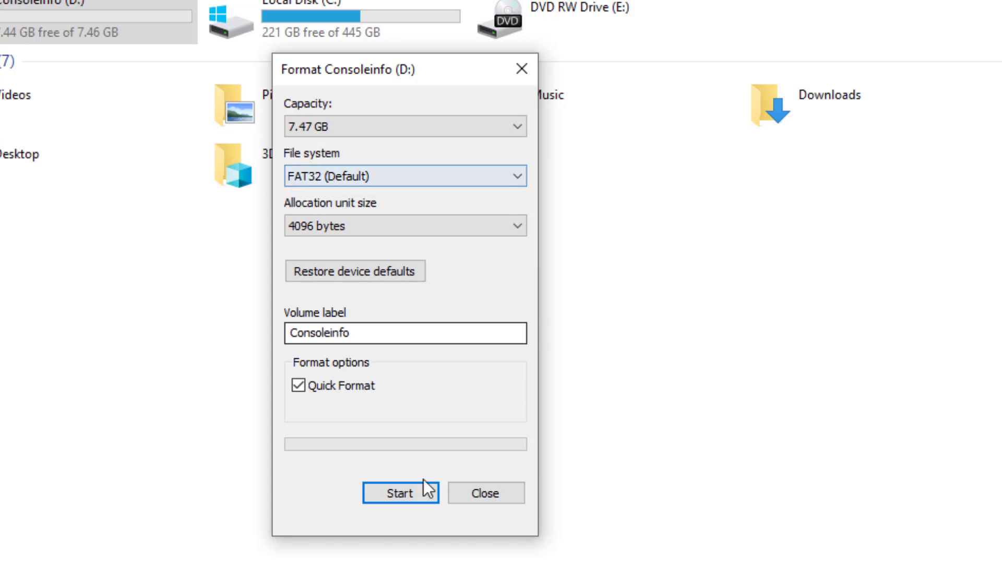
# Run the quick format of the D: drive, accept erasing all its data, and close the format settings
pyautogui.click(394, 496)
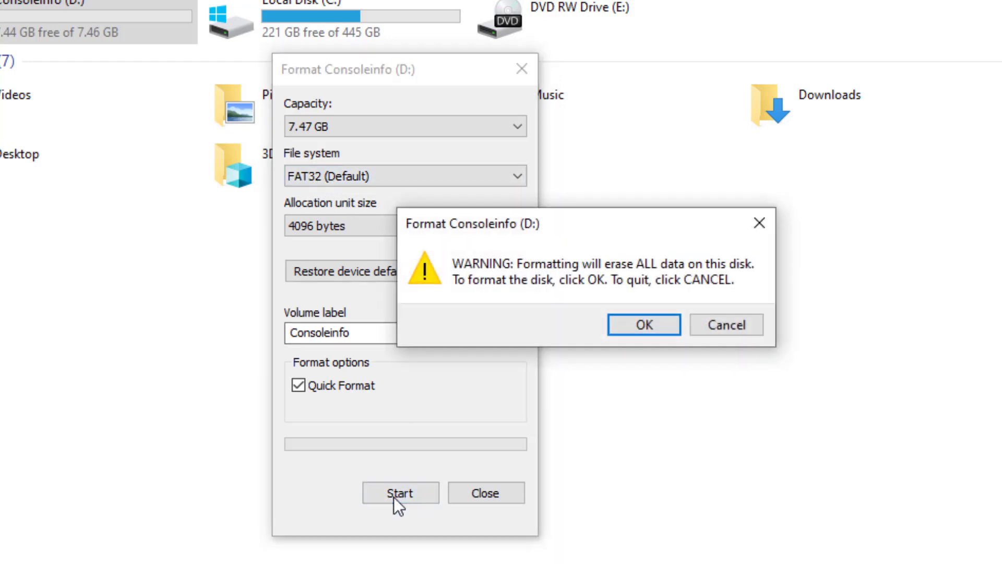
pyautogui.click(636, 330)
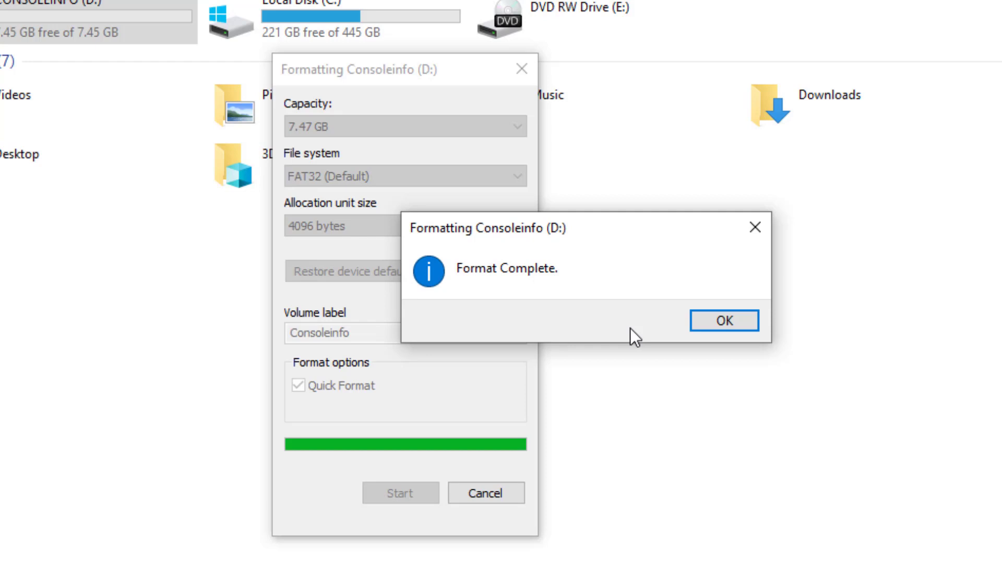
pyautogui.click(719, 320)
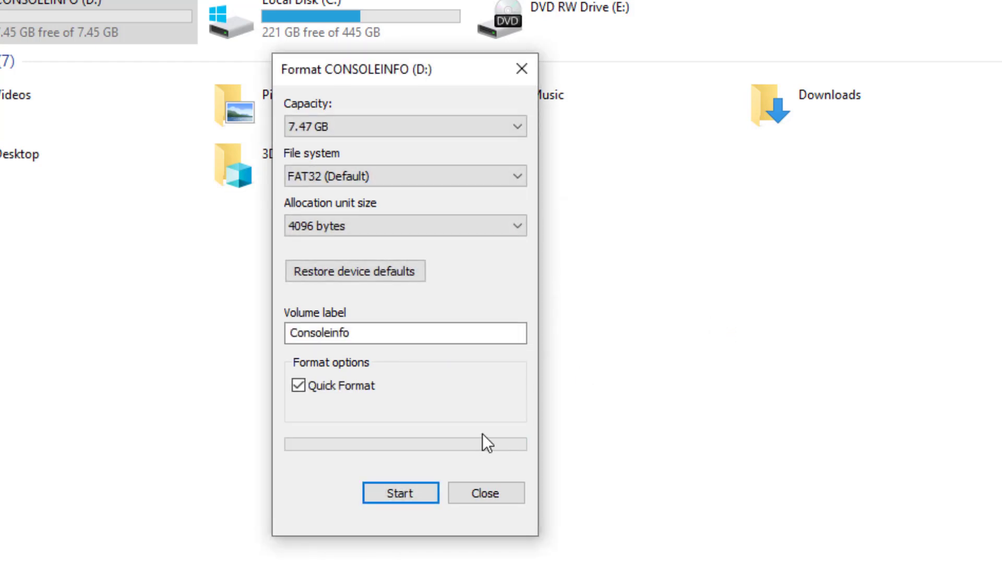
pyautogui.click(522, 68)
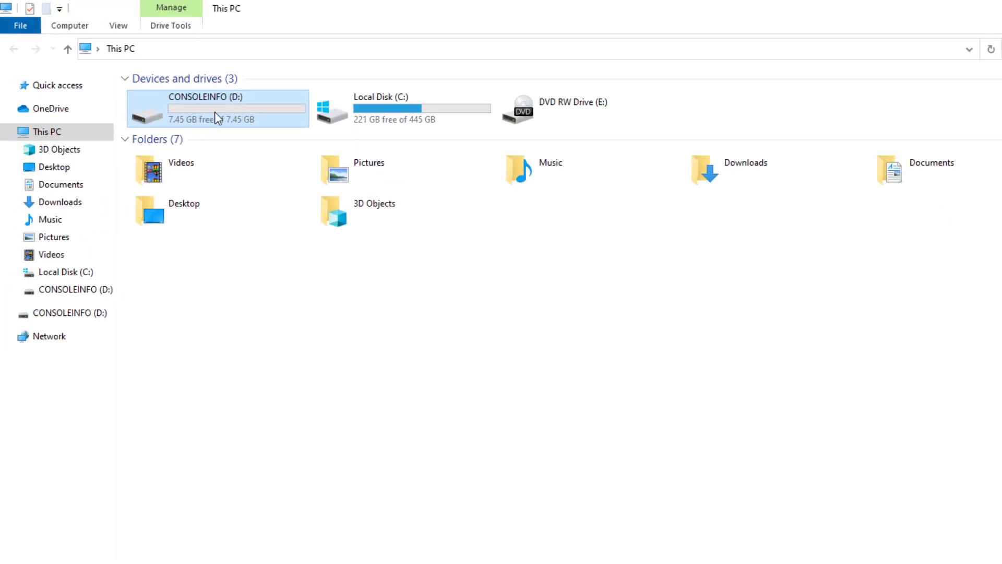
# Paste the copied PS3 folder and IRISMAN_4.88.pkg into the root of the CONSOLEINFO (D:) drive
pyautogui.doubleClick(217, 118)
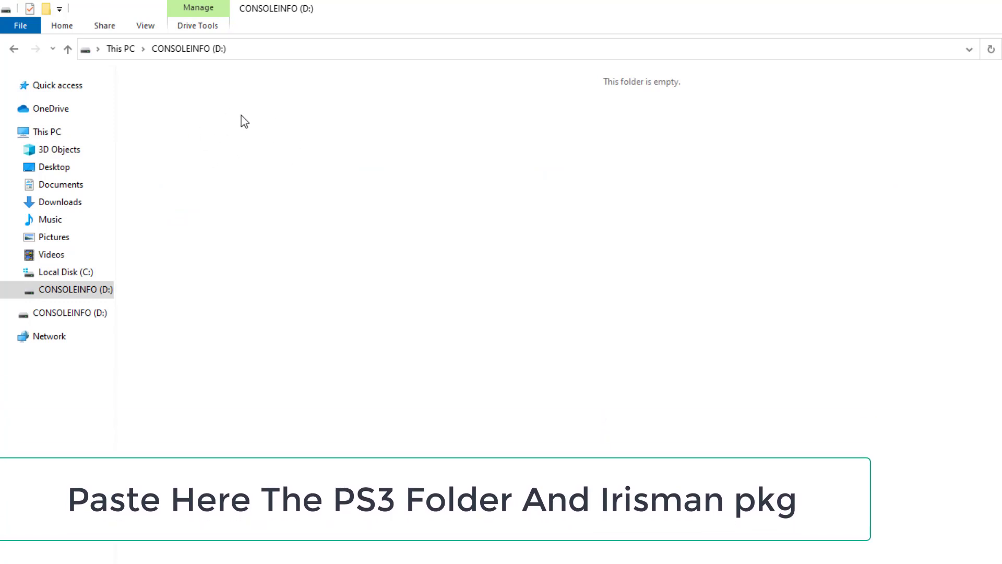
pyautogui.rightClick(234, 104)
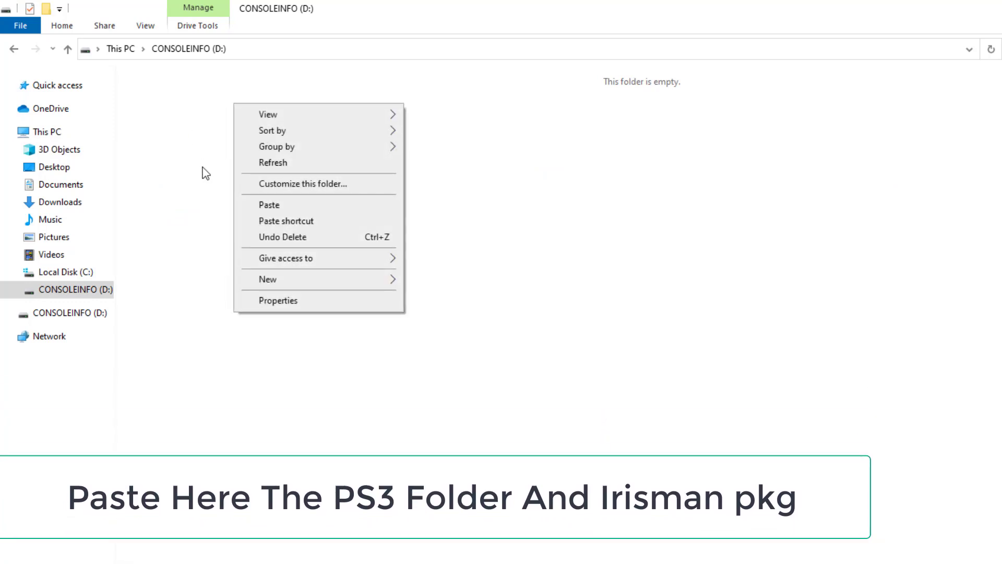
pyautogui.click(267, 207)
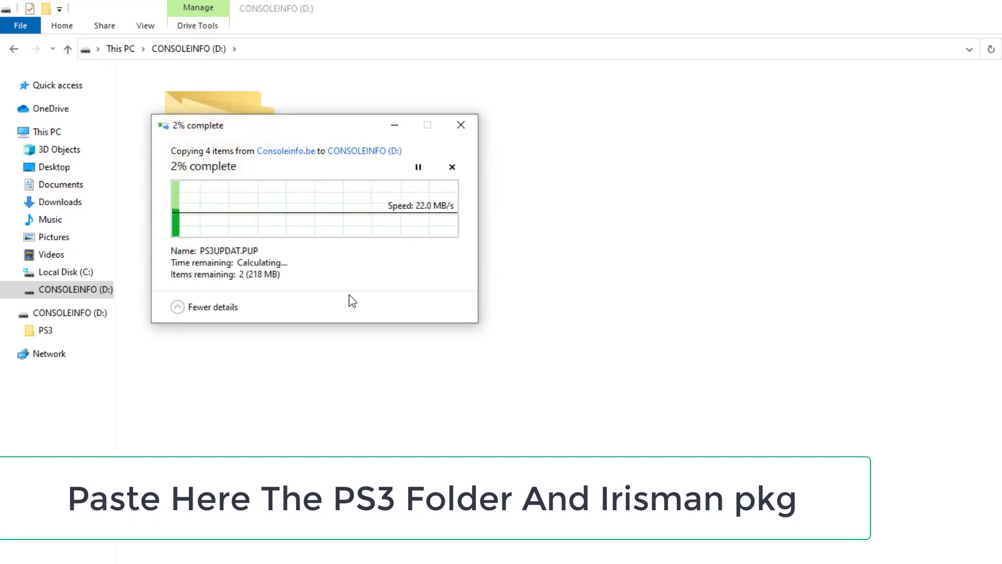
pyautogui.moveTo(280, 127); pyautogui.dragTo(476, 145)
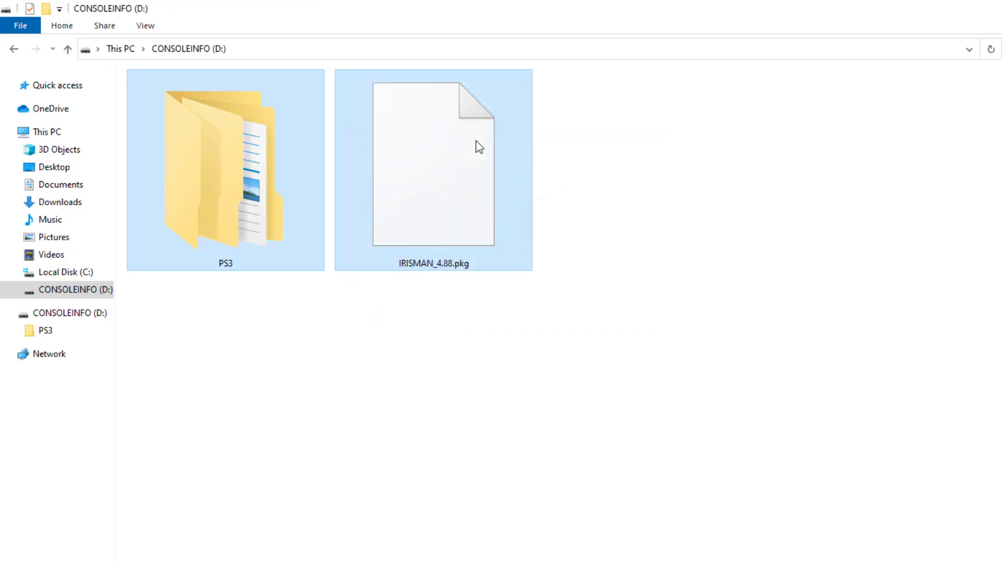
pyautogui.click(595, 196)
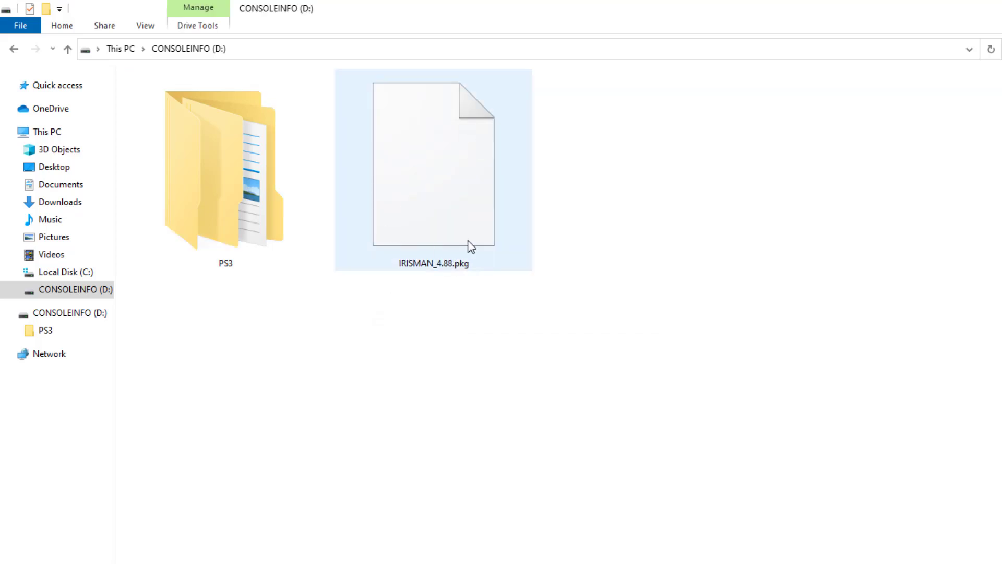
pyautogui.click(459, 220)
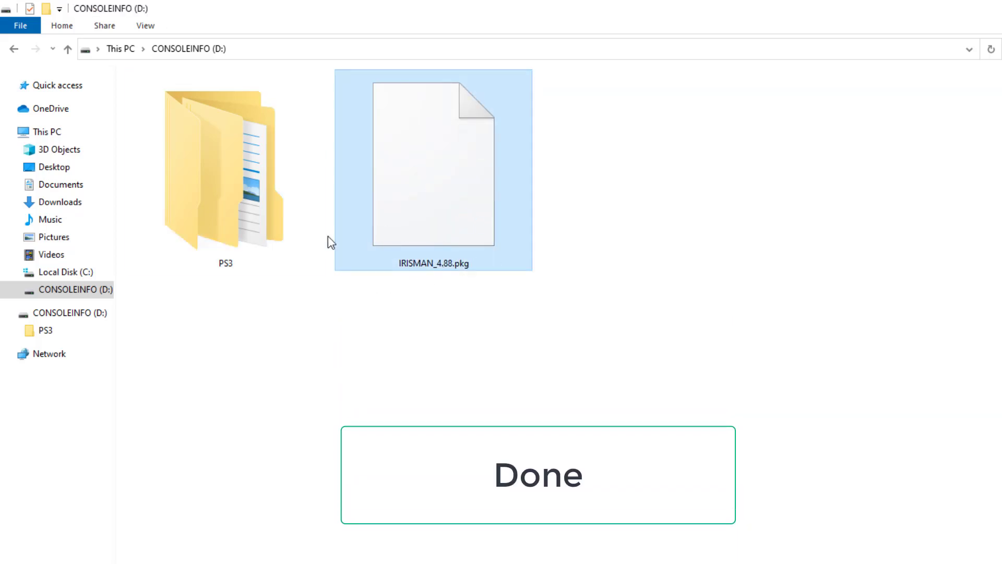
pyautogui.click(243, 224)
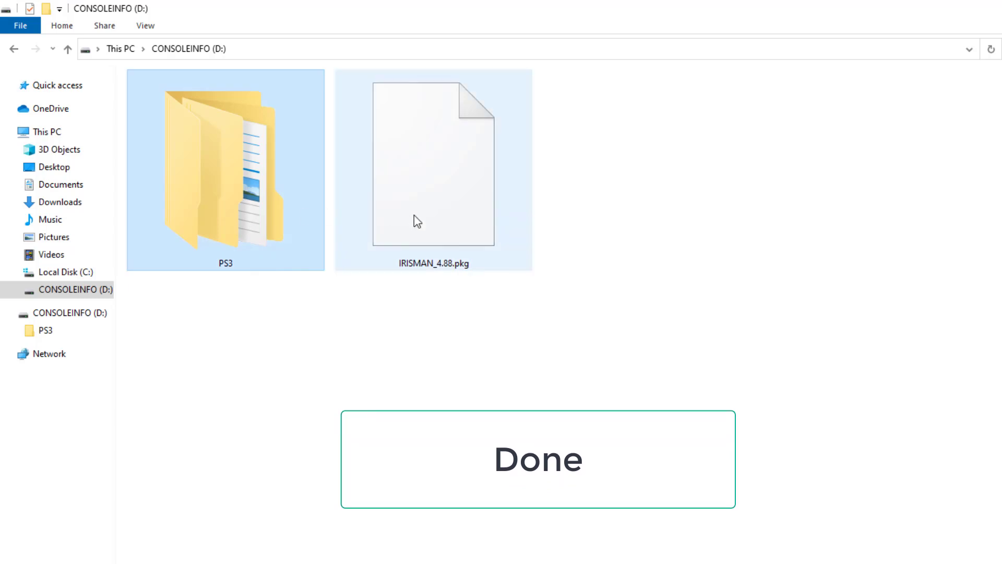
pyautogui.click(14, 50)
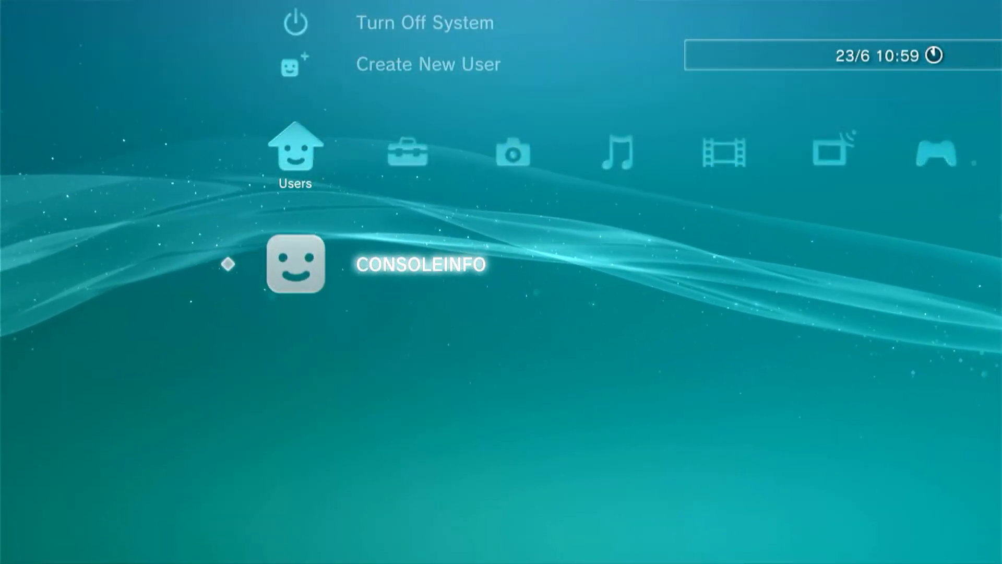
# Check the console's installed software version on the System Information page in System Settings
pyautogui.press('Menu')
pyautogui.press('Escape')
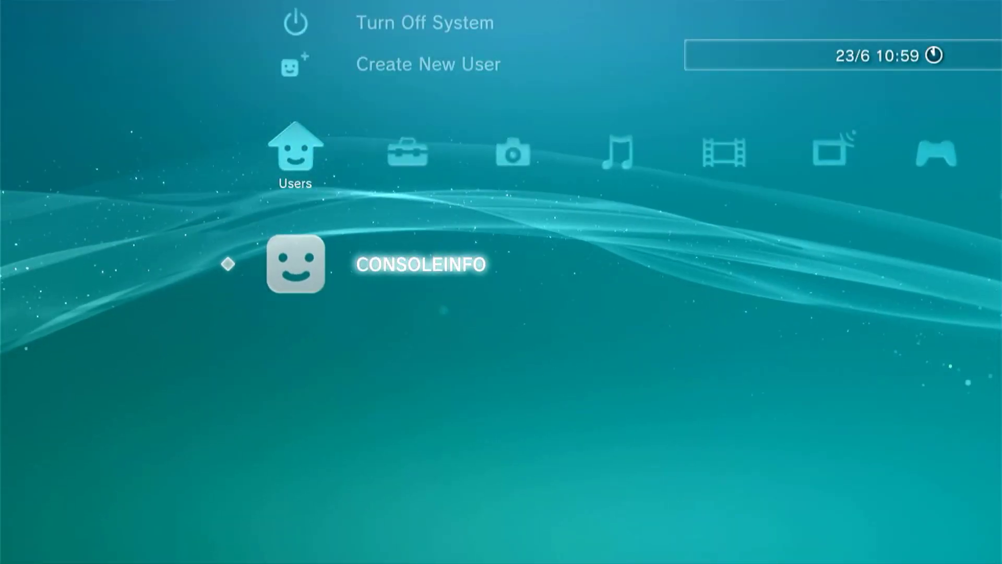
pyautogui.press('Up')
pyautogui.press('Right')
pyautogui.press('Down')
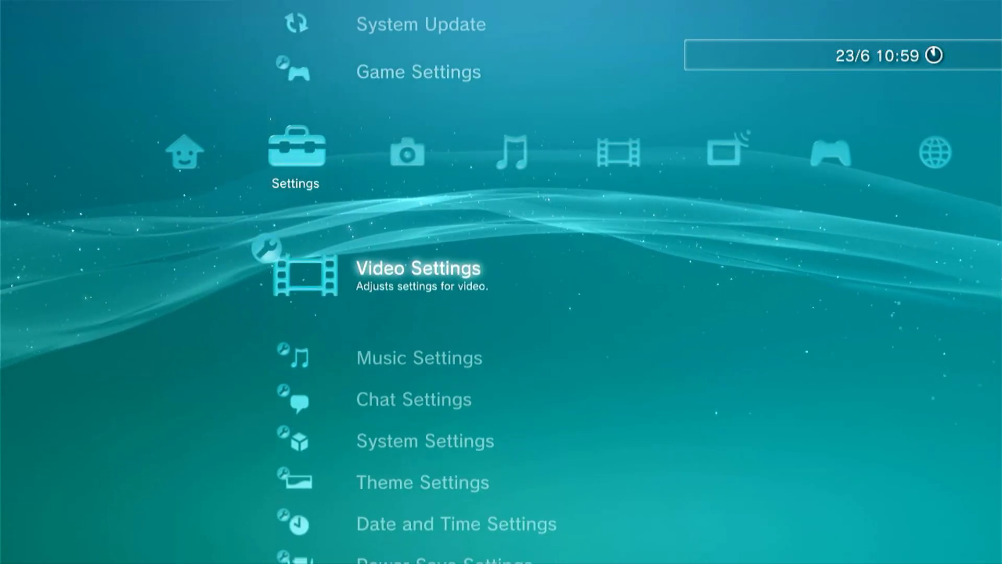
pyautogui.press('Down')
pyautogui.press('Down')
pyautogui.press('Down')
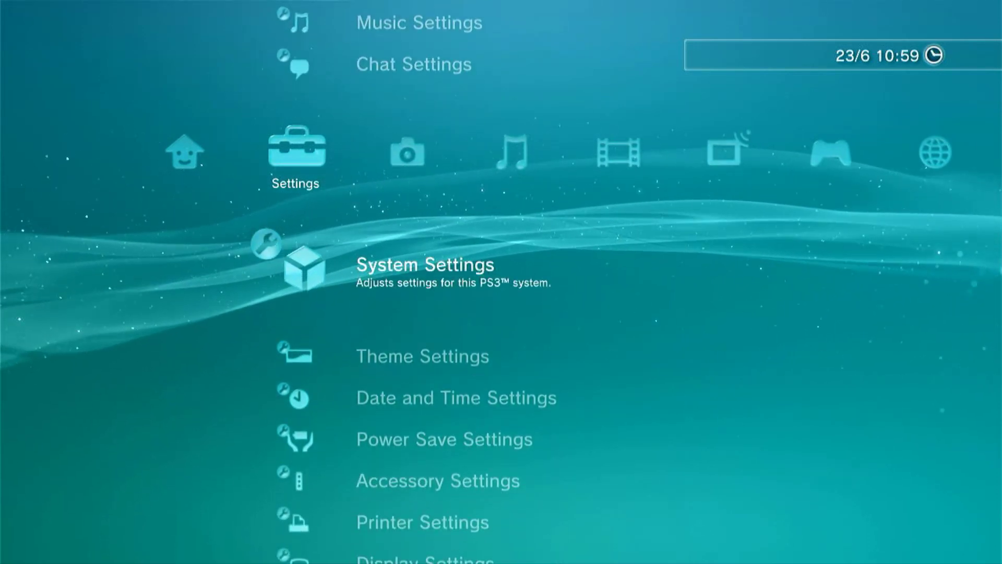
pyautogui.press('Return')
pyautogui.press('Down')
pyautogui.press('Down')
pyautogui.press('Down')
pyautogui.press('Down')
pyautogui.press('Down')
pyautogui.press('Down')
pyautogui.press('Down')
pyautogui.press('Down')
pyautogui.press('Down')
pyautogui.press('Down')
pyautogui.press('Down')
pyautogui.press('Down')
pyautogui.press('Down')
pyautogui.press('Down')
pyautogui.press('Down')
pyautogui.press('Down')
pyautogui.press('Down')
pyautogui.press('Down')
pyautogui.press('Down')
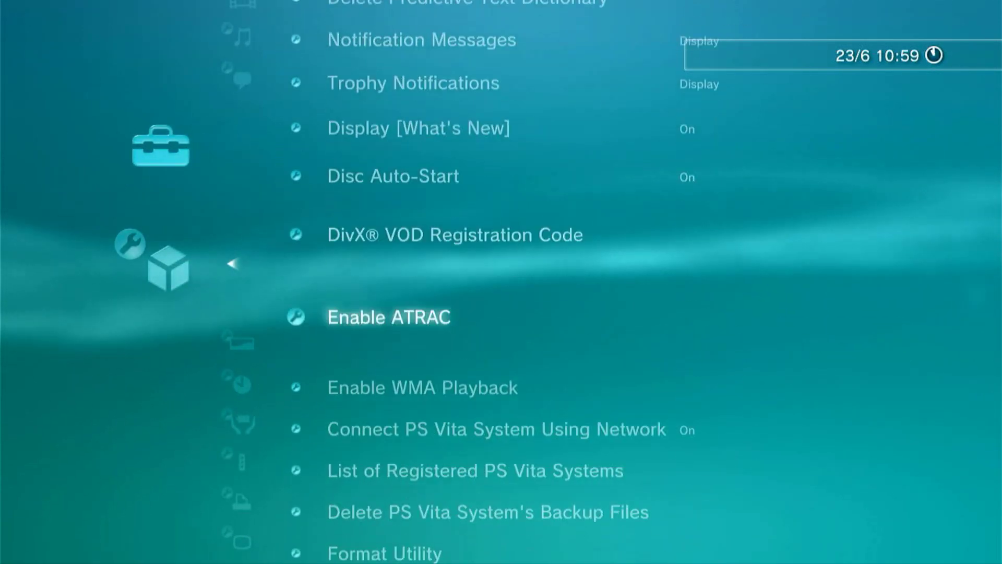
pyautogui.press('Down')
pyautogui.press('Down')
pyautogui.press('Down')
pyautogui.press('Up')
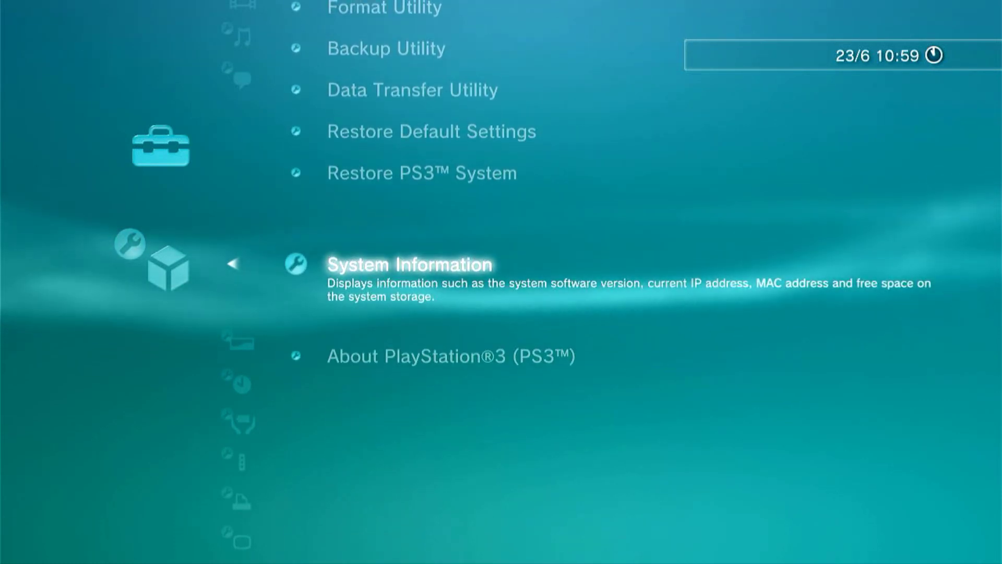
pyautogui.press('Return')
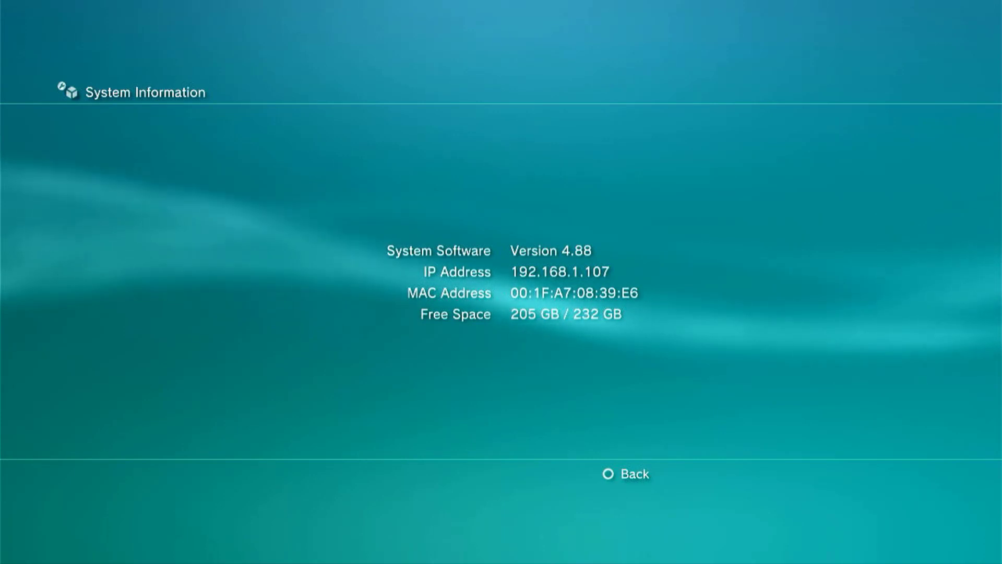
pyautogui.press('Escape')
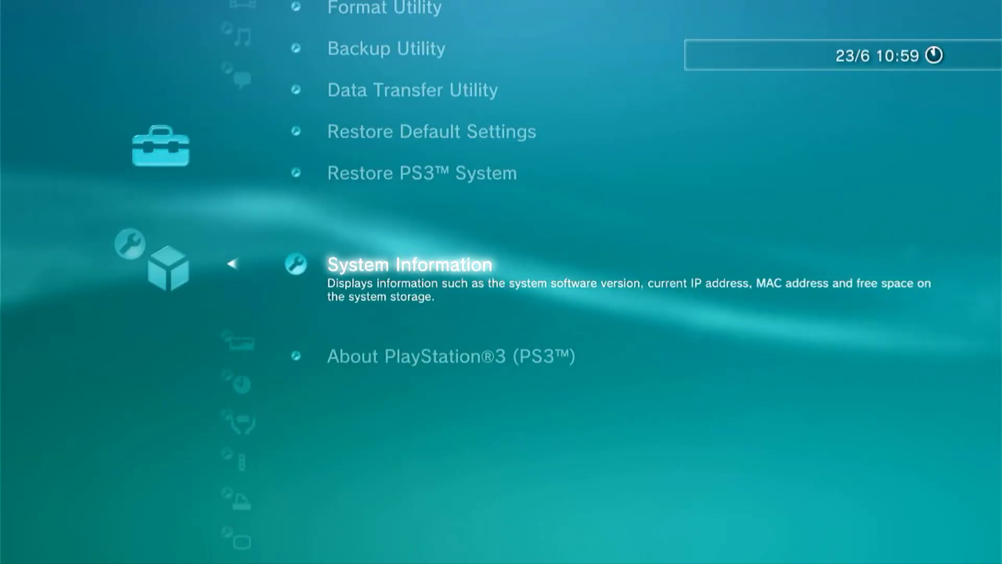
# Set Internet Connection to Enable in the console's Network Settings
pyautogui.press('Escape')
pyautogui.press('Down')
pyautogui.press('Down')
pyautogui.press('Down')
pyautogui.press('Down')
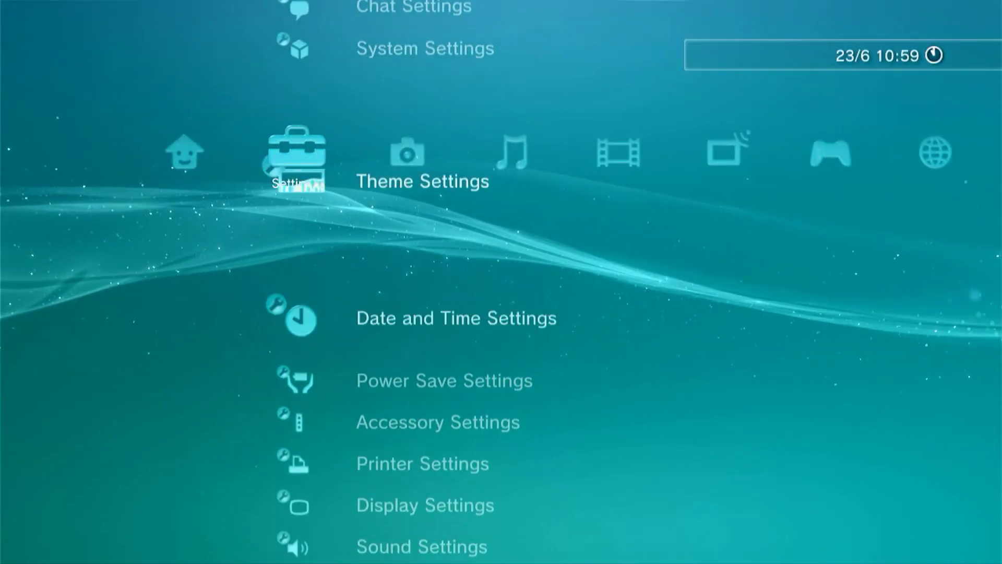
pyautogui.press('Down')
pyautogui.press('Down')
pyautogui.press('Down')
pyautogui.press('Down')
pyautogui.press('Down')
pyautogui.press('Down')
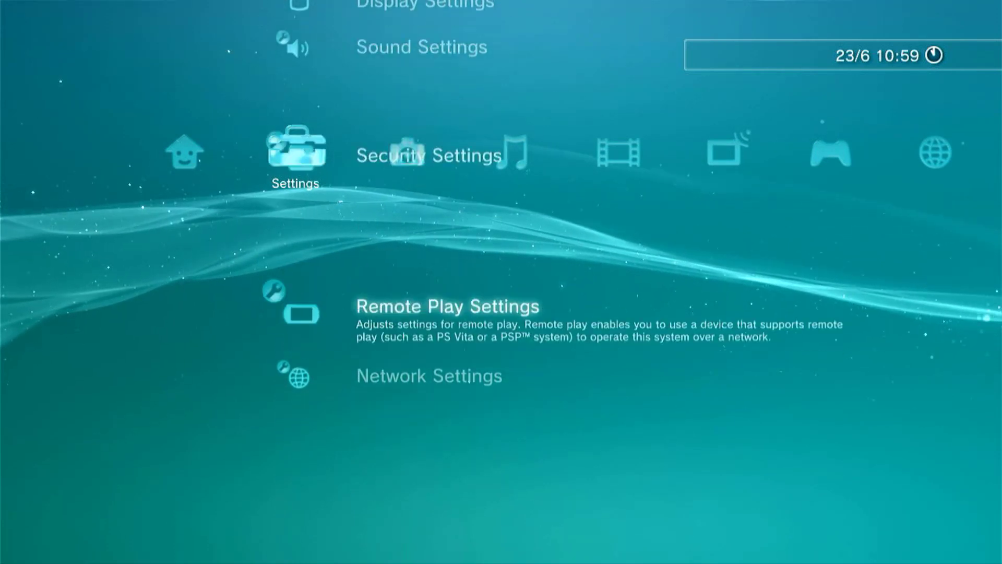
pyautogui.press('Return')
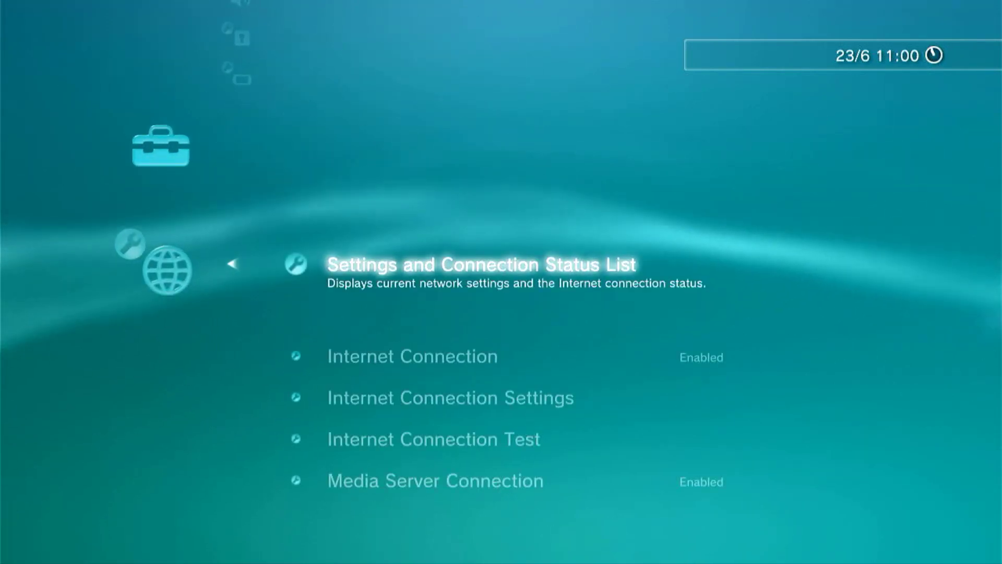
pyautogui.press('Down')
pyautogui.press('Return')
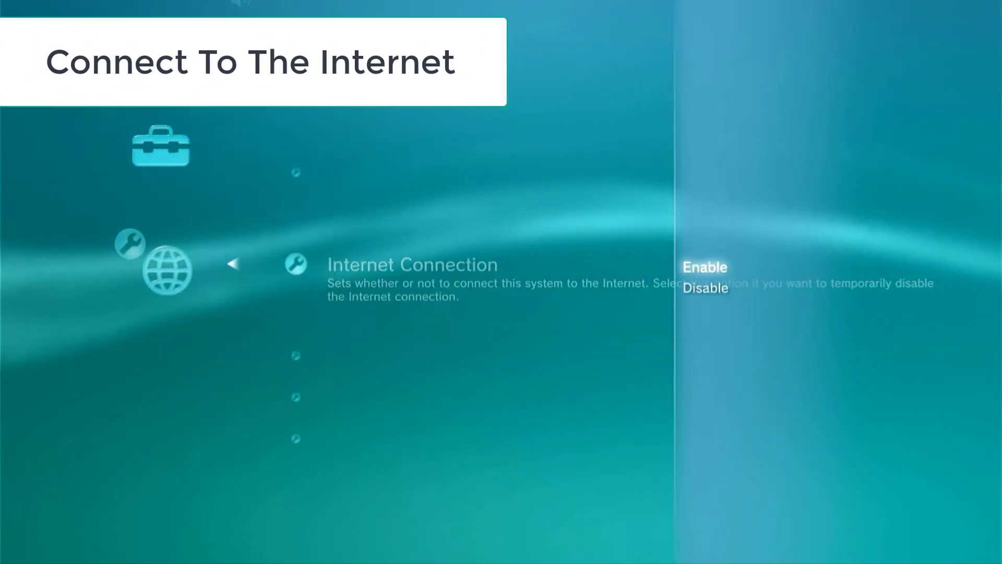
pyautogui.press('Return')
pyautogui.press('Escape')
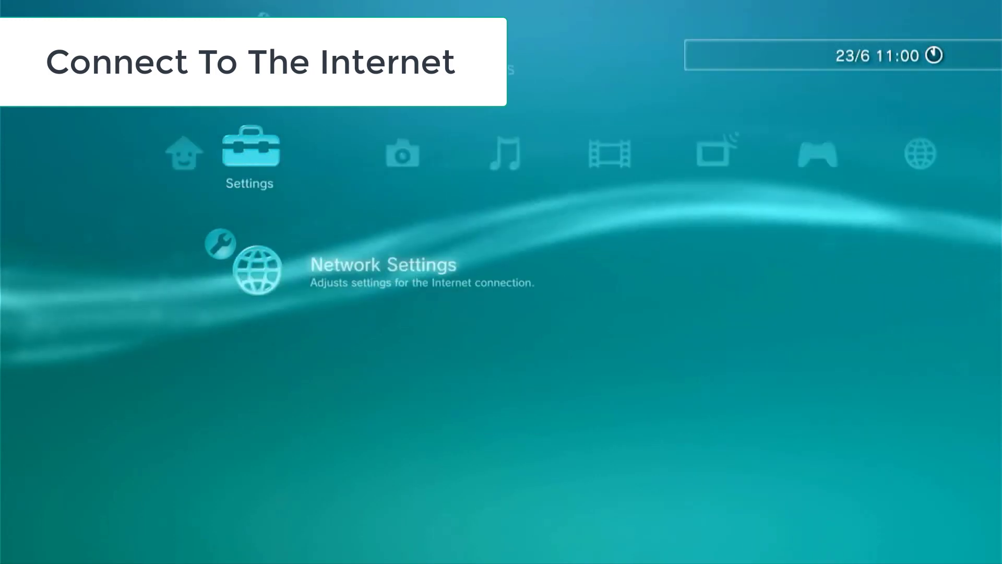
# Set the console's date and time via Internet in Date and Time Settings and return to the settings list
pyautogui.press('Up')
pyautogui.press('Up')
pyautogui.press('Up')
pyautogui.press('Up')
pyautogui.press('Up')
pyautogui.press('Up')
pyautogui.press('Up')
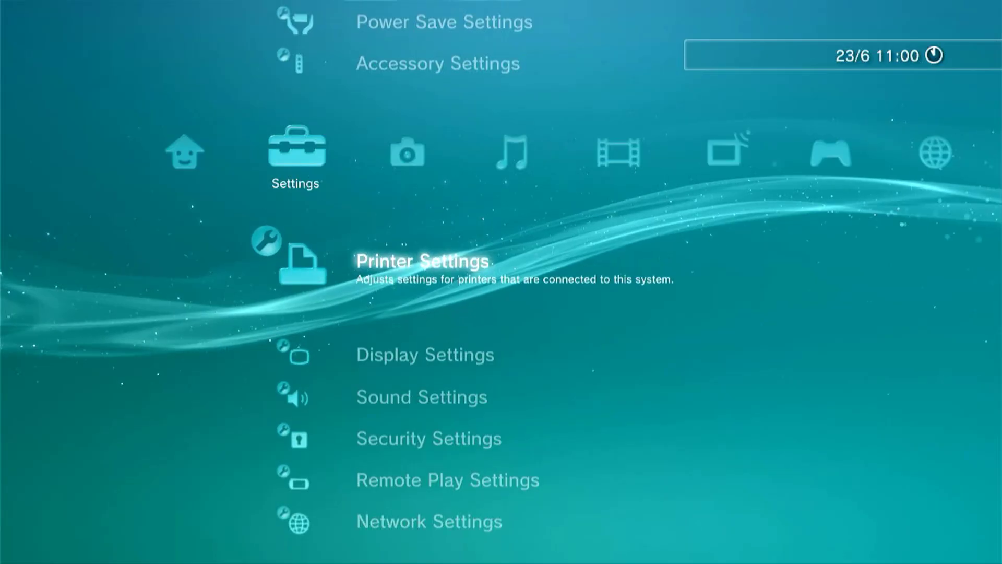
pyautogui.press('Up')
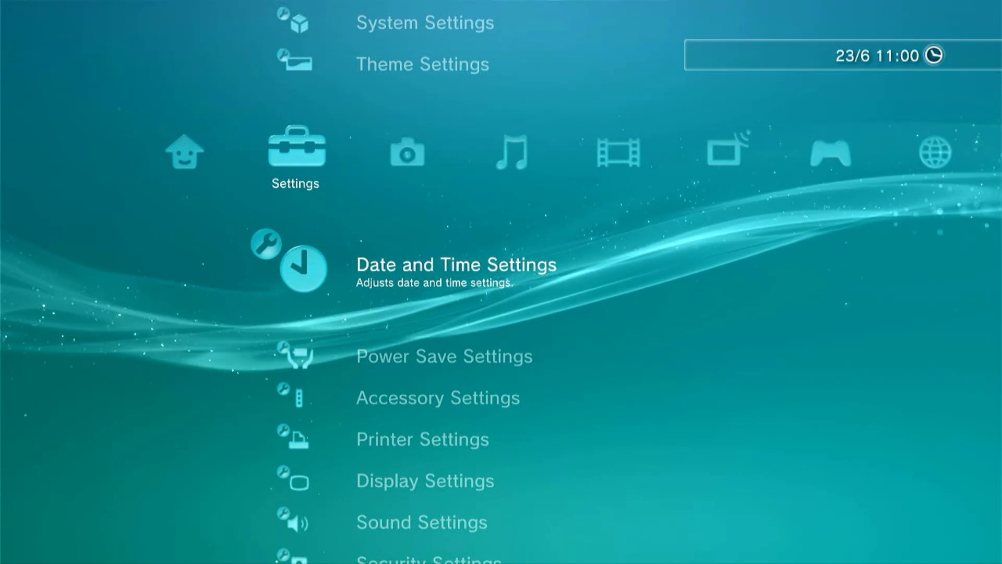
pyautogui.press('Return')
pyautogui.press('Return')
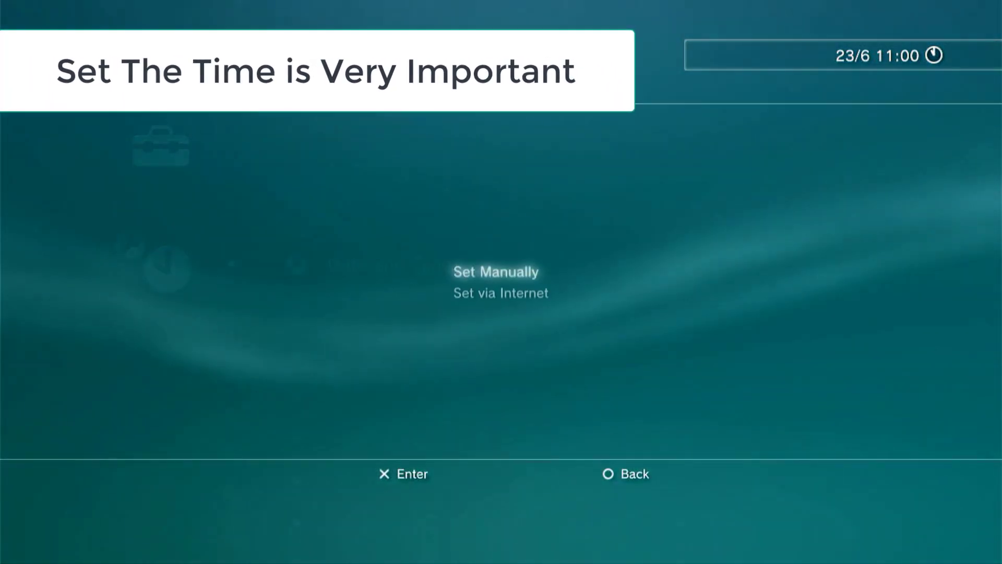
pyautogui.press('Down')
pyautogui.press('Return')
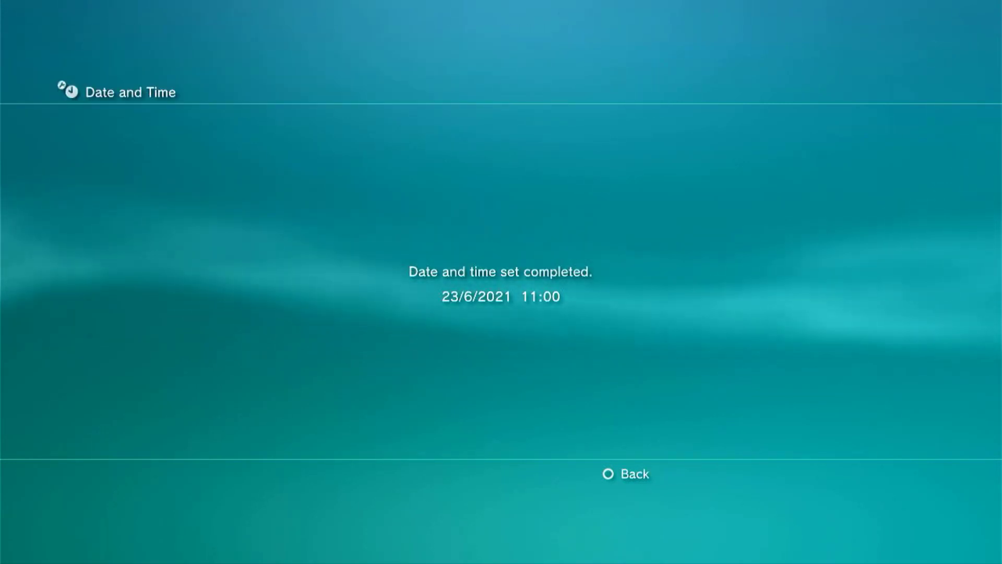
pyautogui.press('Escape')
pyautogui.press('Escape')
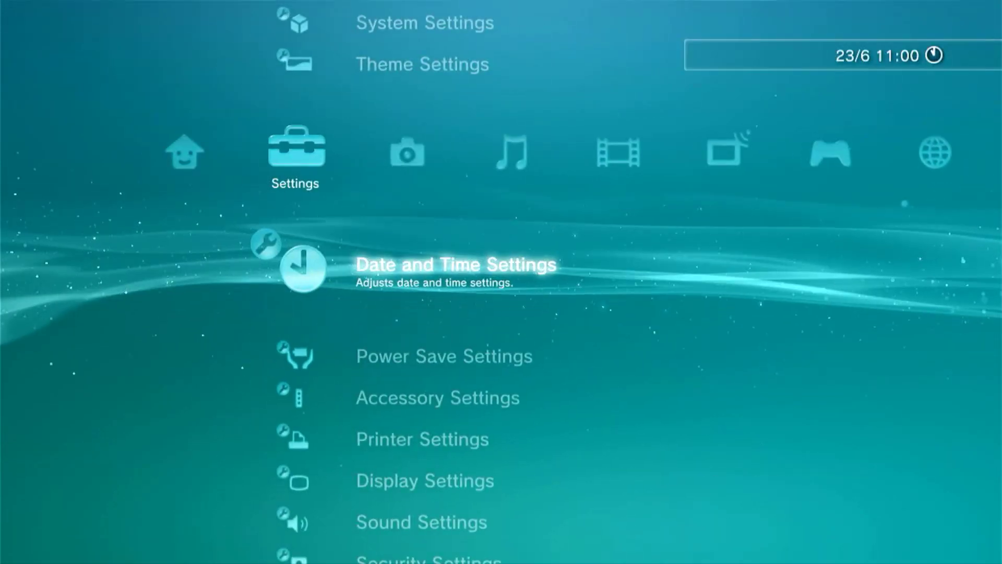
# Look through the utilities in the Game category and go to Internet Browser in the Network category
pyautogui.press('Right')
pyautogui.press('Right')
pyautogui.press('Right')
pyautogui.press('Right')
pyautogui.press('Right')
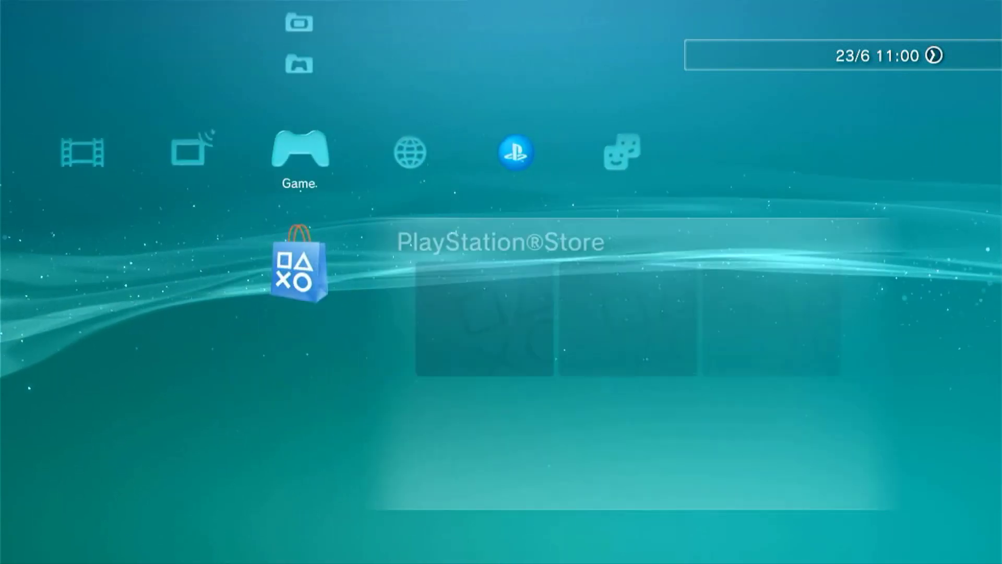
pyautogui.press('Up')
pyautogui.press('Up')
pyautogui.press('Up')
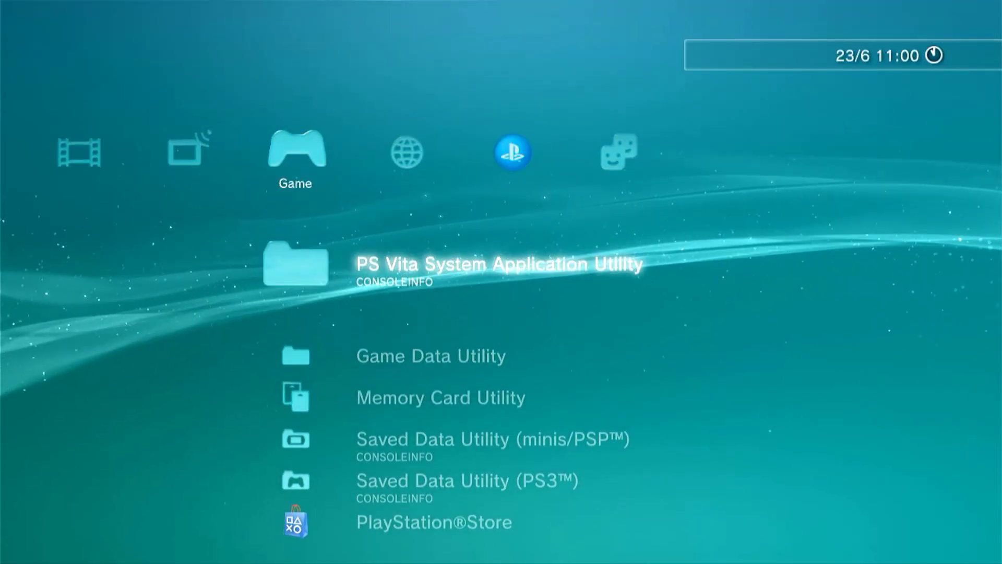
pyautogui.press('Right')
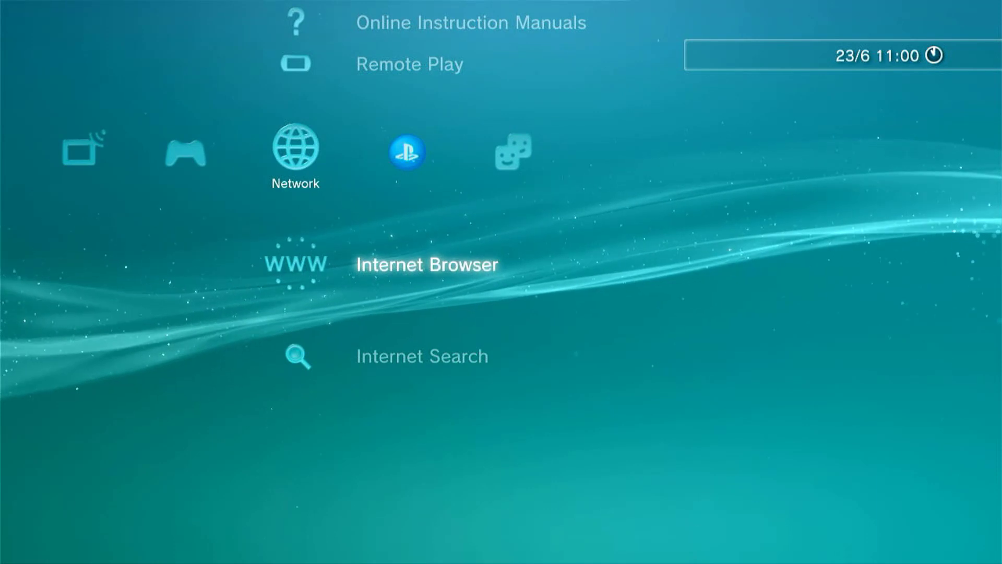